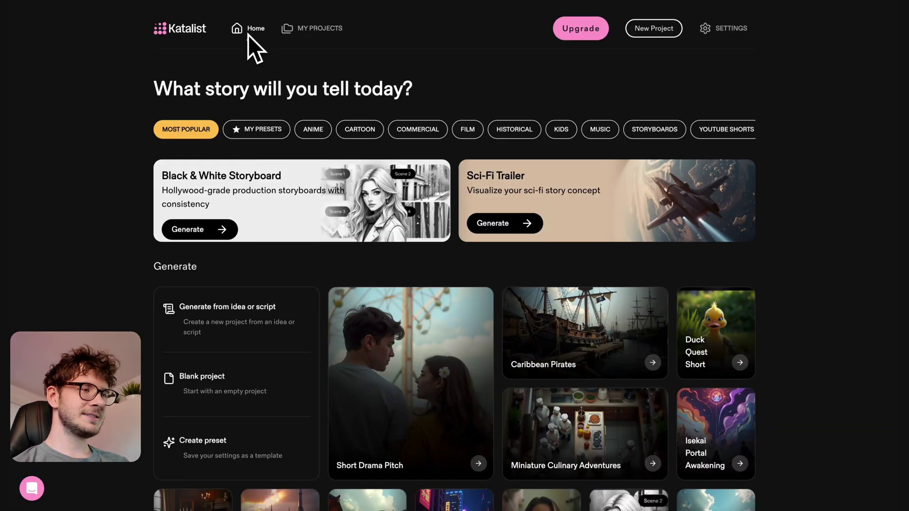
- Scroll the template gallery, then view the saved presets and the Anime story templates
scroll(177, 113, up, 2)
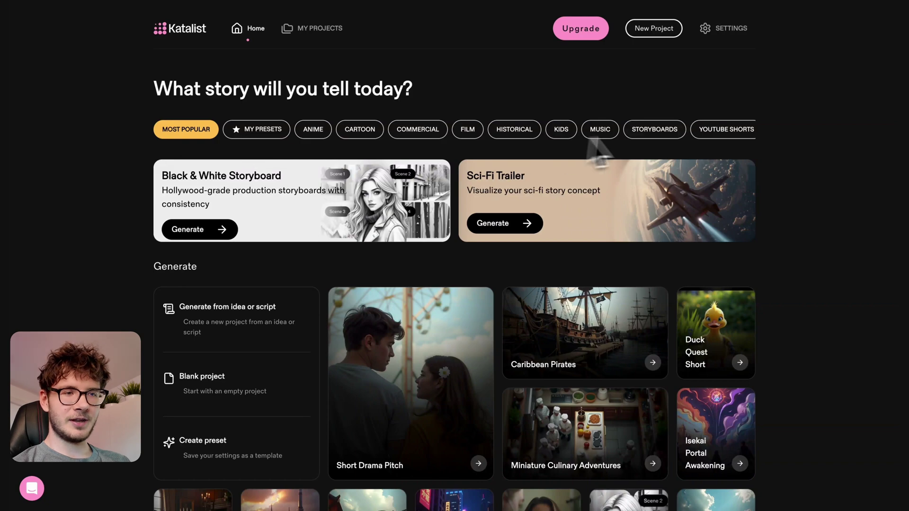
scroll(207, 142, up, 2)
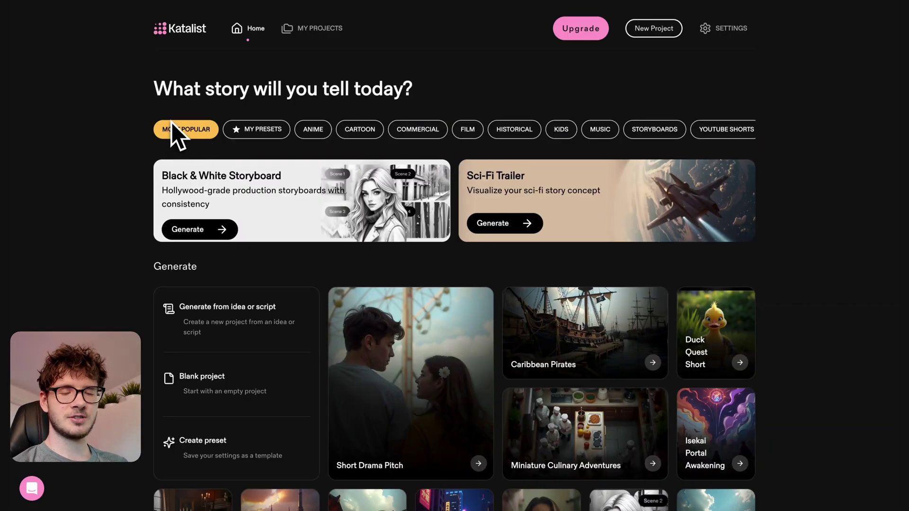
scroll(185, 142, down, 6)
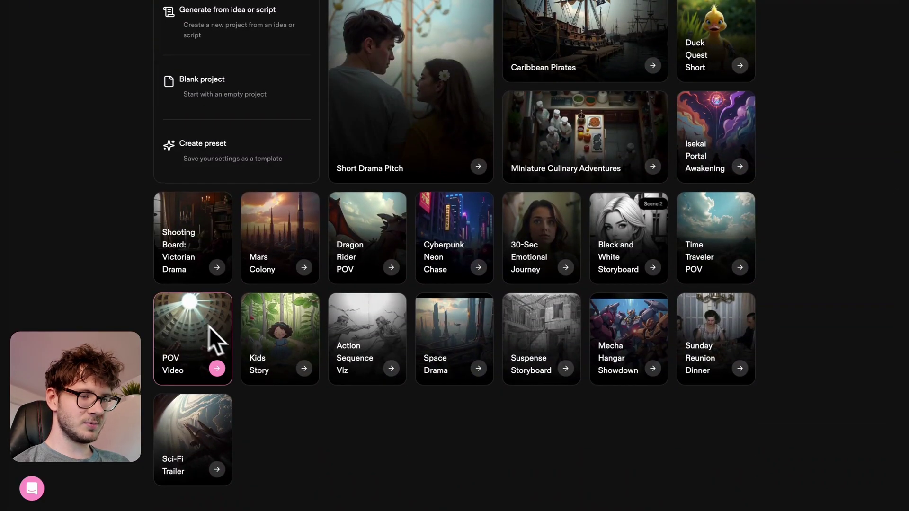
scroll(645, 284, up, 2)
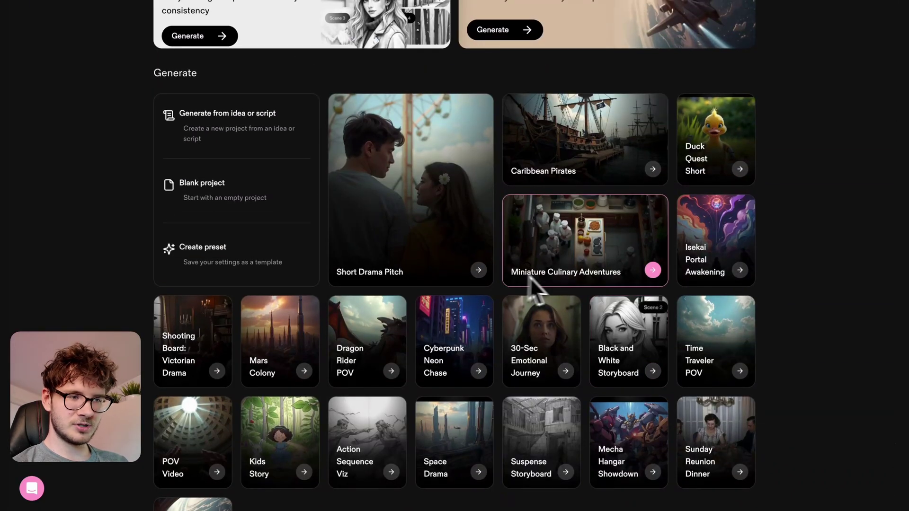
scroll(522, 276, down, 2)
scroll(550, 280, up, 6)
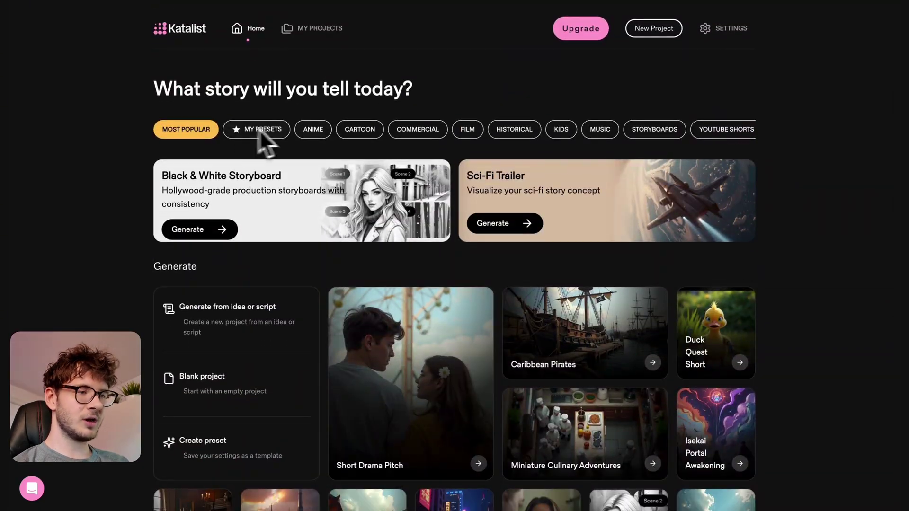
click(283, 130)
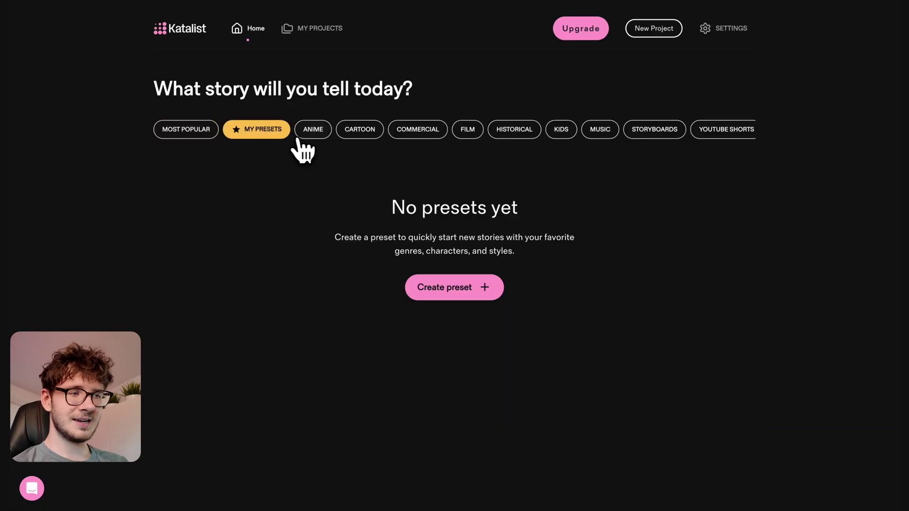
click(305, 134)
scroll(368, 138, right, 1)
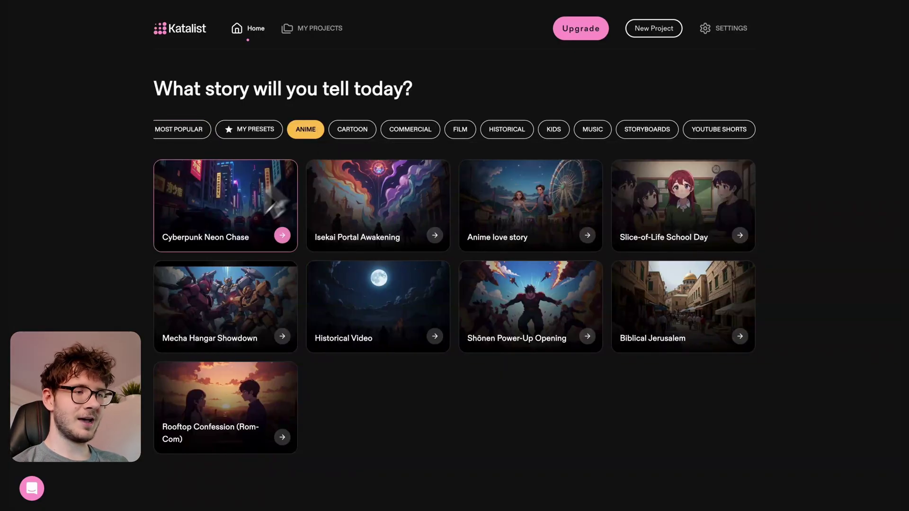
- Browse the Cartoon, Commercial, Film and Historical templates, then return to Most Popular
click(351, 135)
click(405, 134)
click(460, 133)
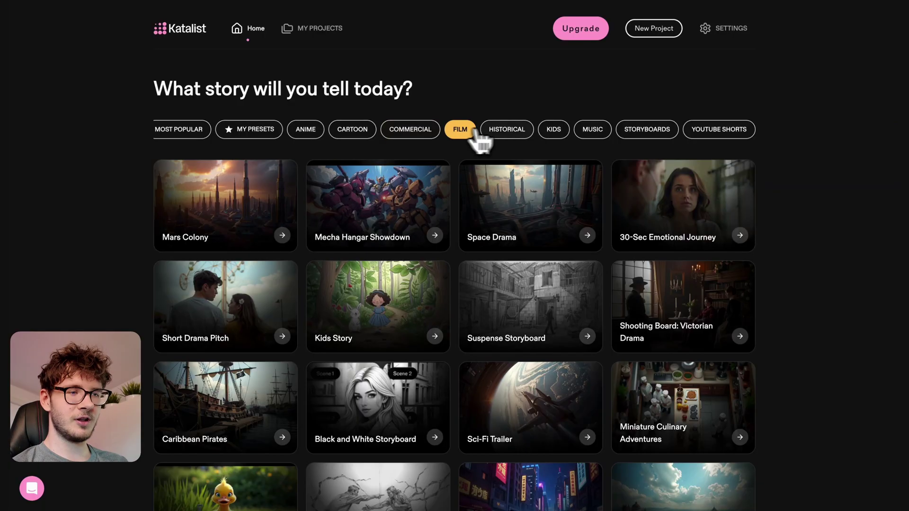
click(509, 133)
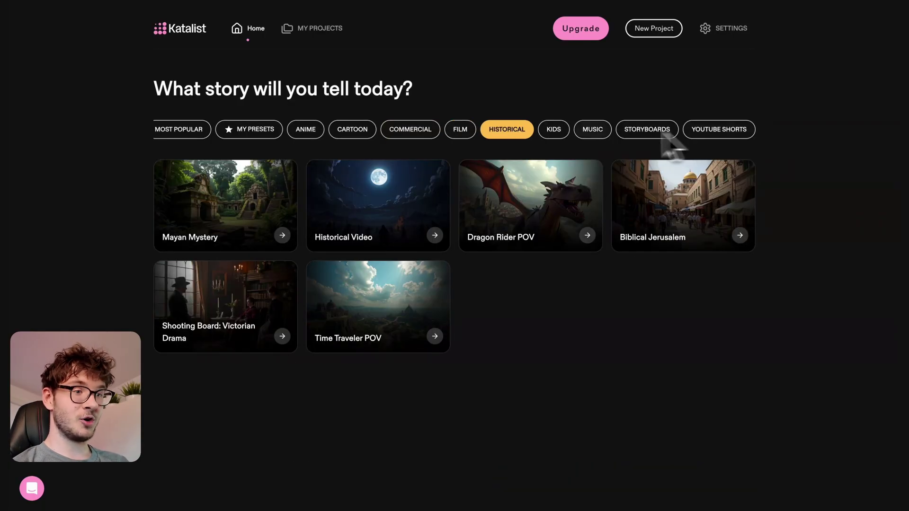
click(182, 132)
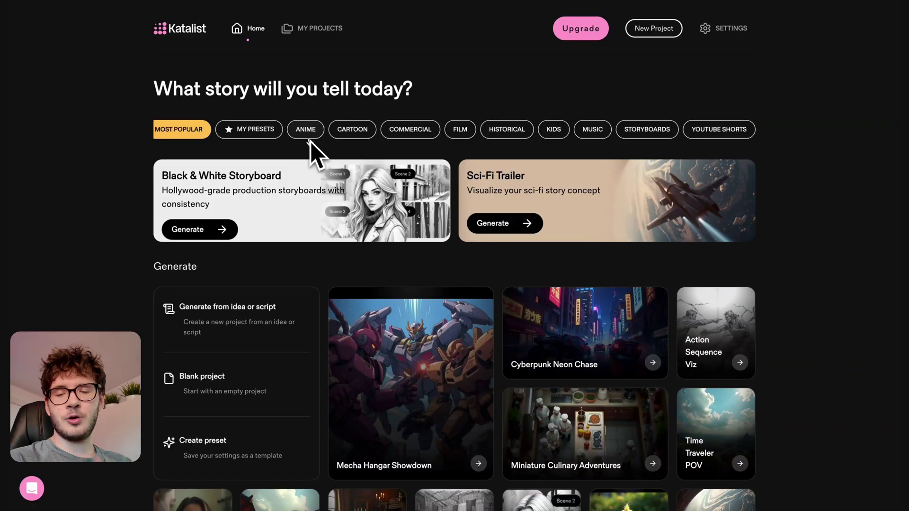
scroll(331, 142, down, 6)
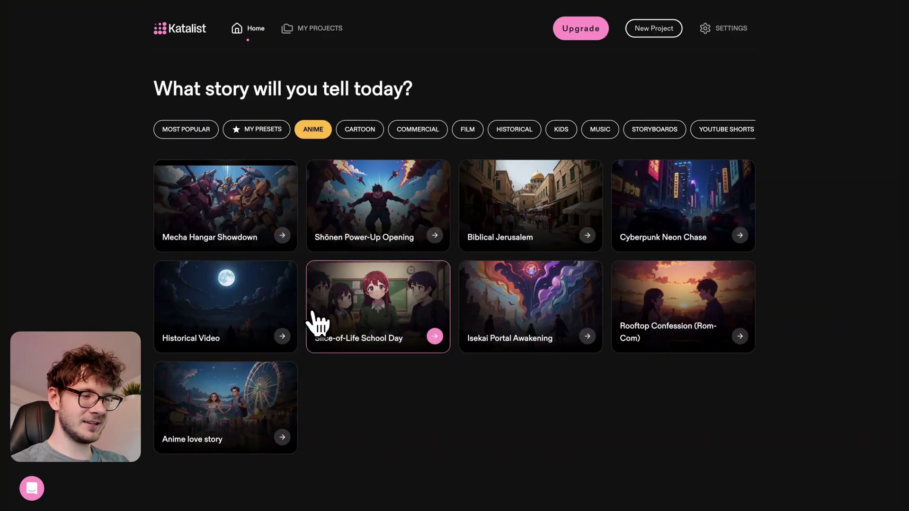
- Generate the 15-scene 'Golden Hours at Sakura High' script from the Slice-of-Life School Day template, then continue
click(410, 329)
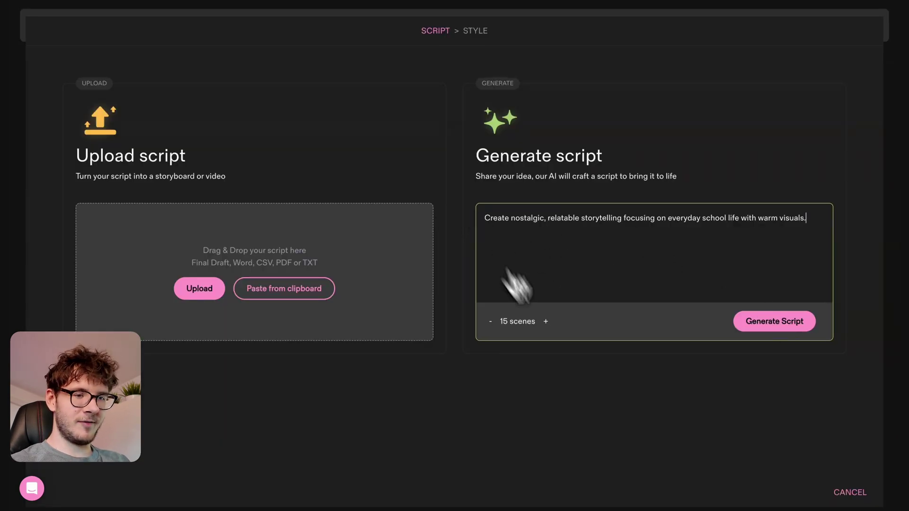
click(759, 328)
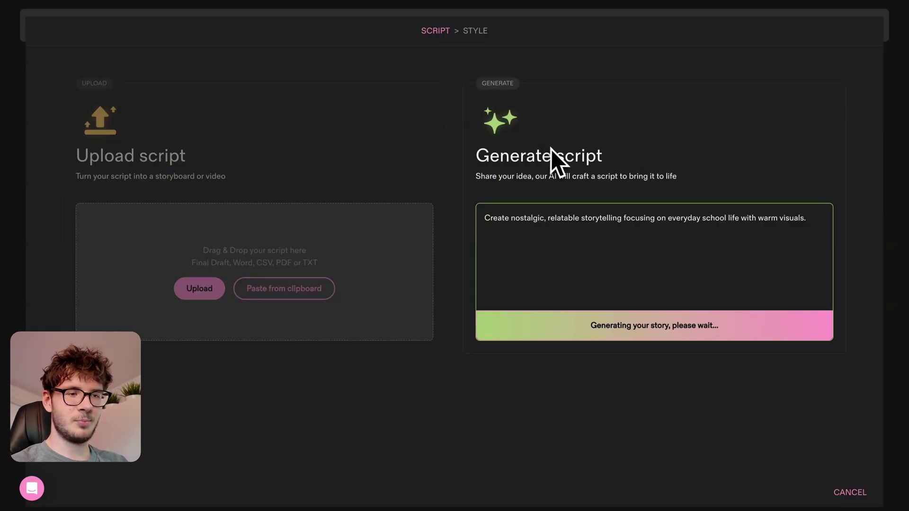
scroll(242, 232, down, 5)
scroll(242, 231, up, 5)
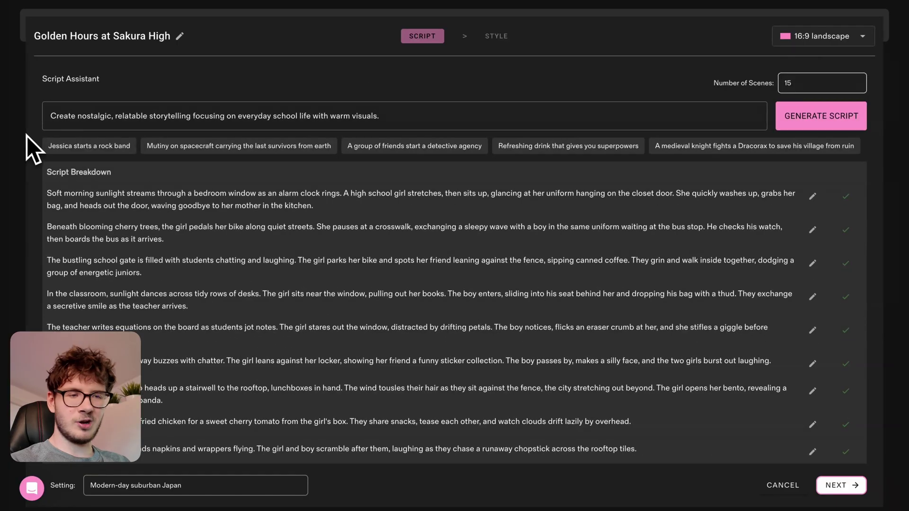
scroll(353, 170, down, 5)
scroll(347, 169, up, 5)
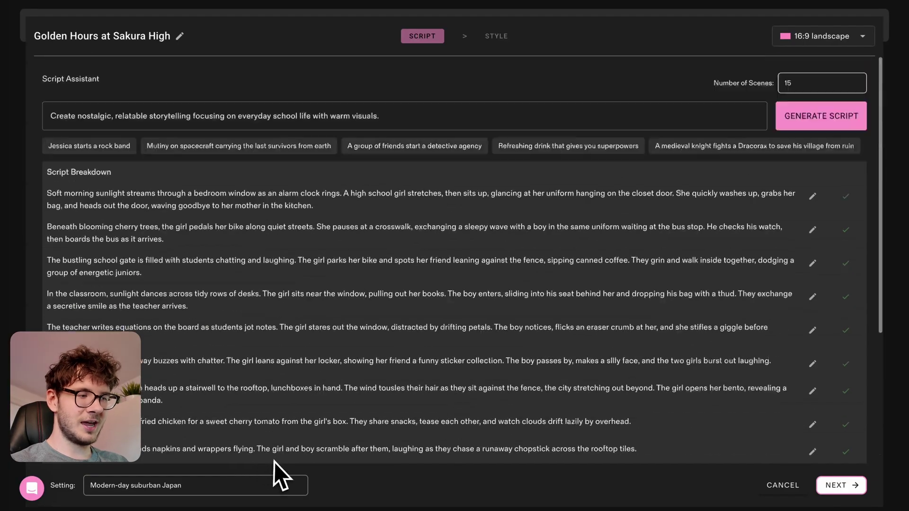
click(836, 485)
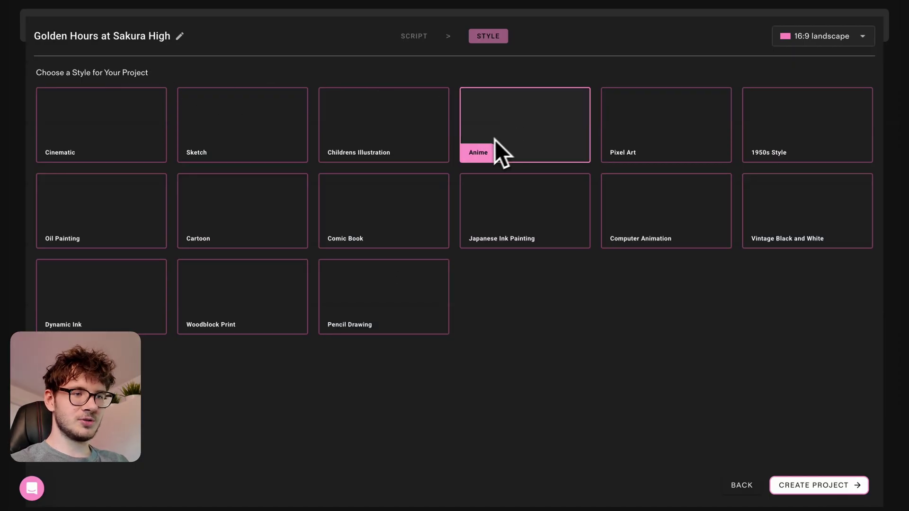
- Create the project in the Anime style, generating its five-character cast
click(790, 488)
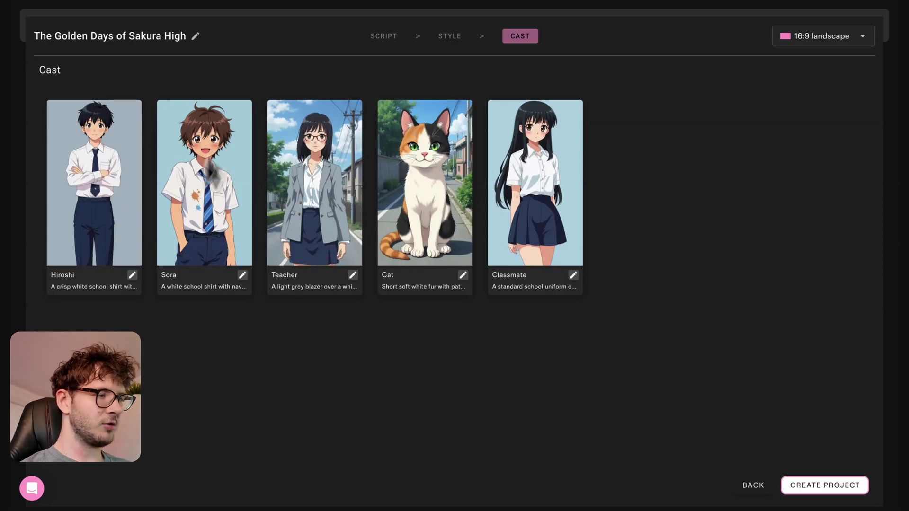
- Check Hiroshi's voice options without changes, then build the storyboard from the five-character cast
click(133, 275)
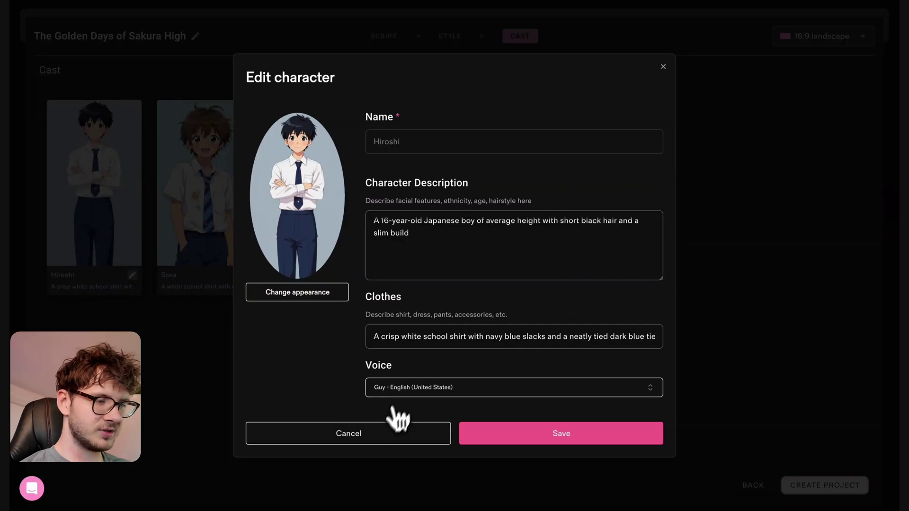
click(443, 389)
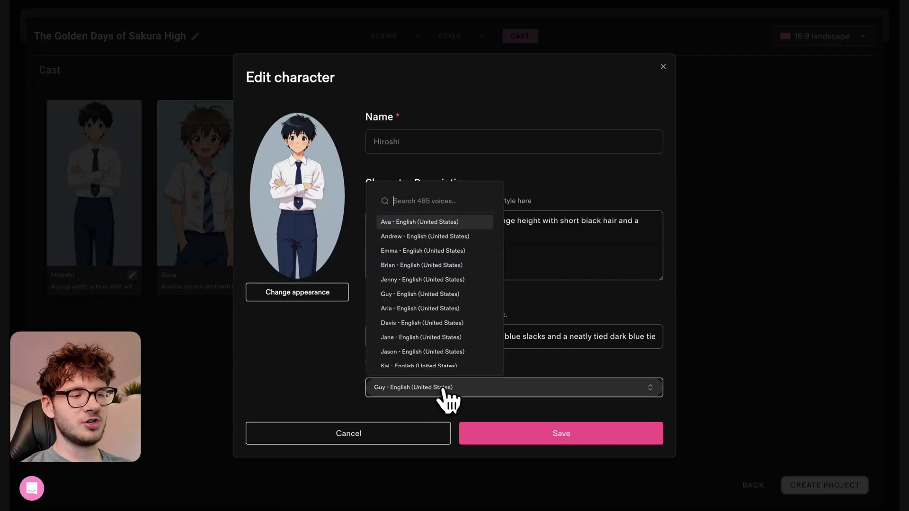
click(409, 438)
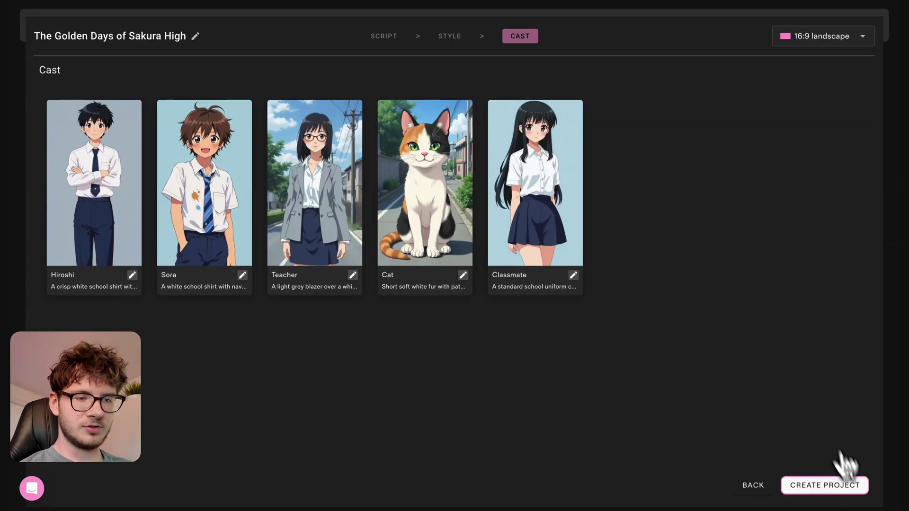
click(829, 486)
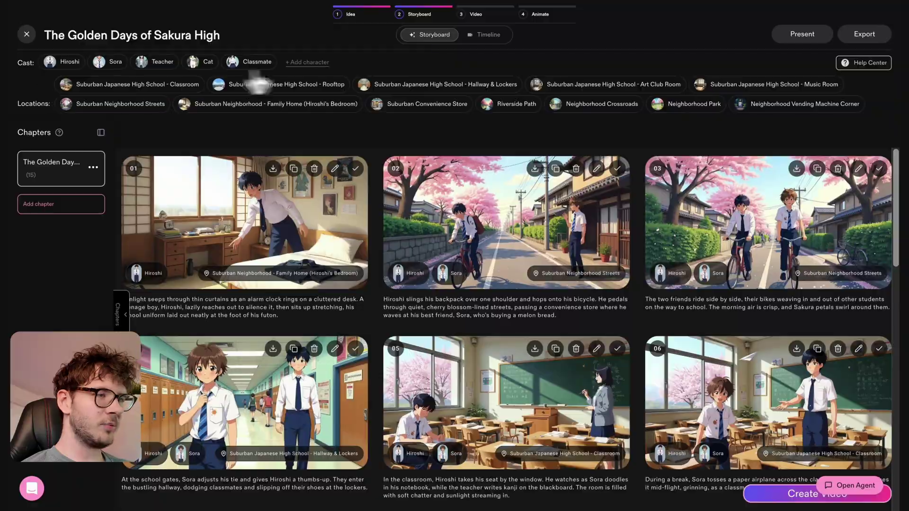
click(232, 62)
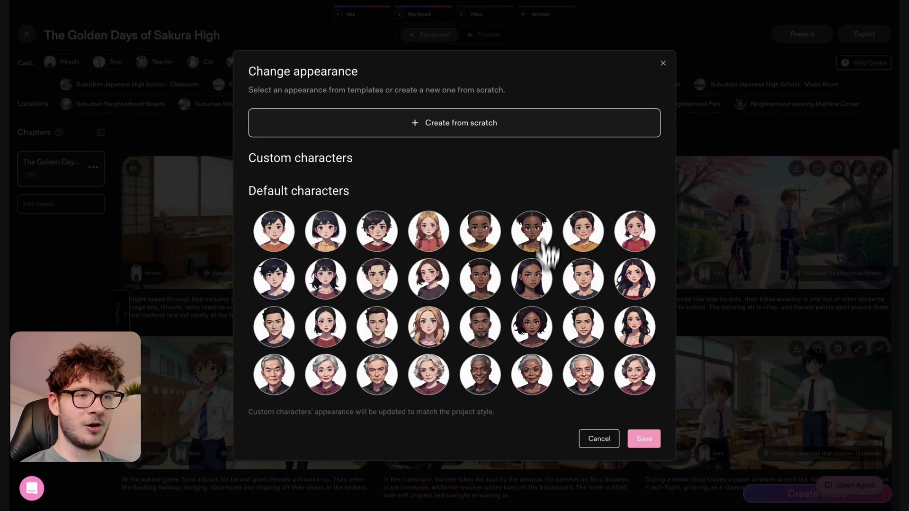
click(663, 64)
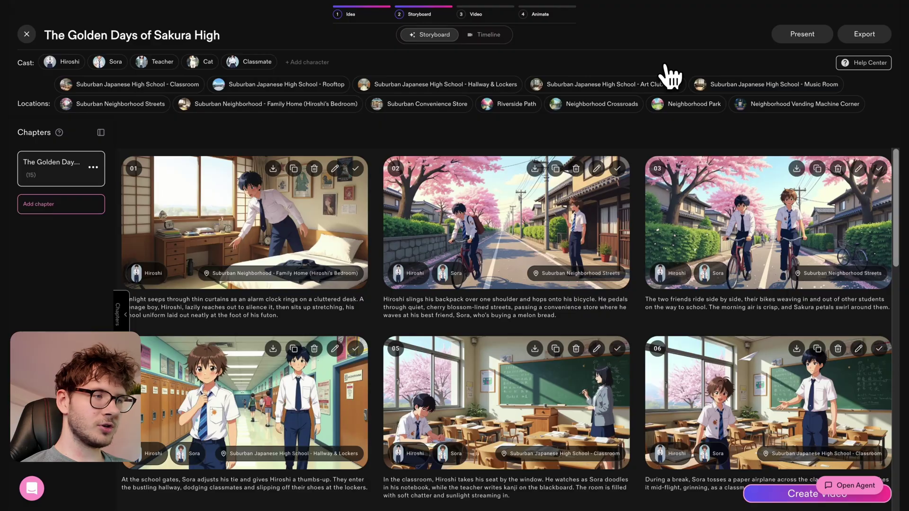
click(432, 105)
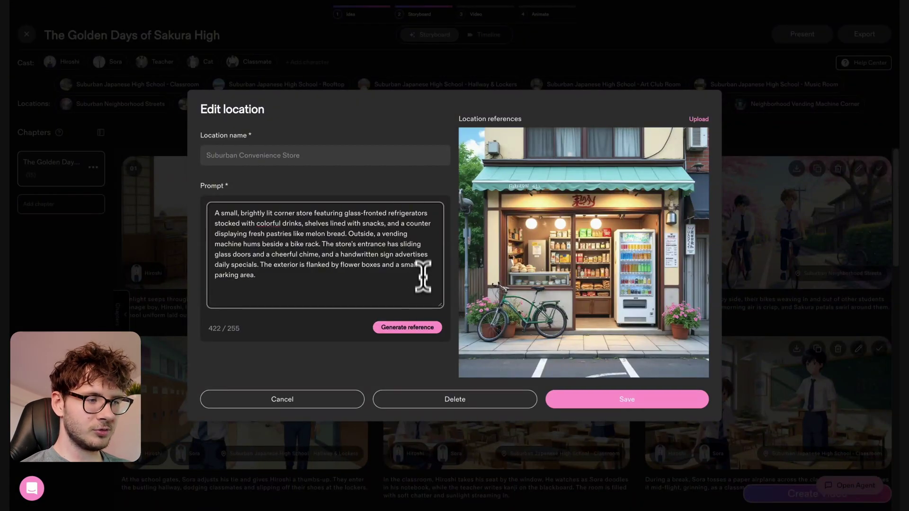
drag(272, 277, 218, 212)
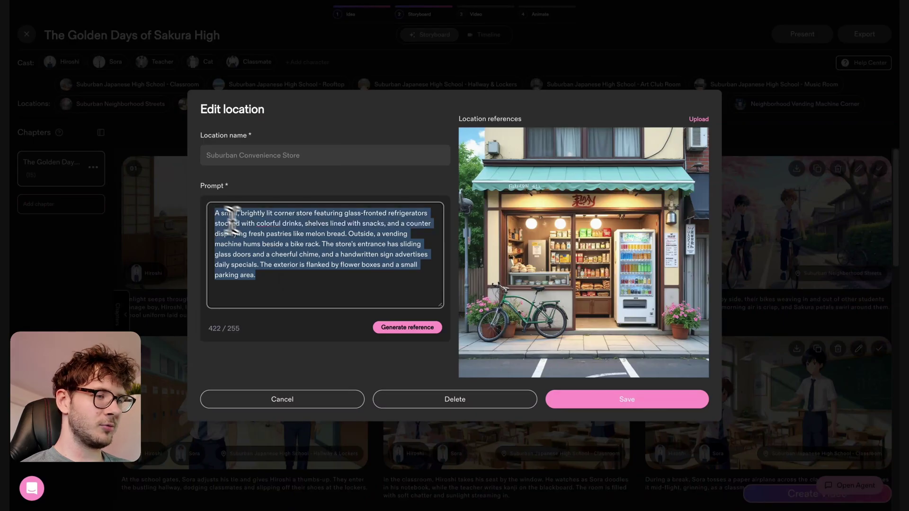
click(271, 237)
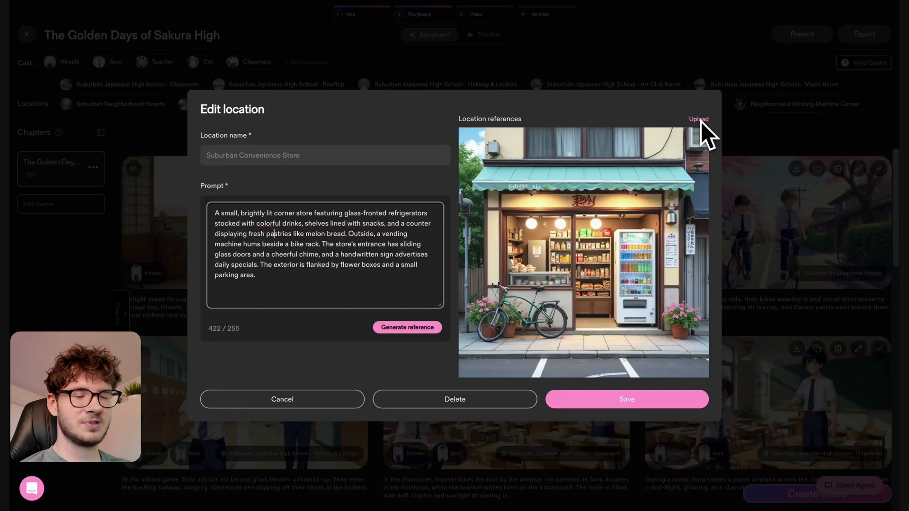
key(Escape)
click(450, 269)
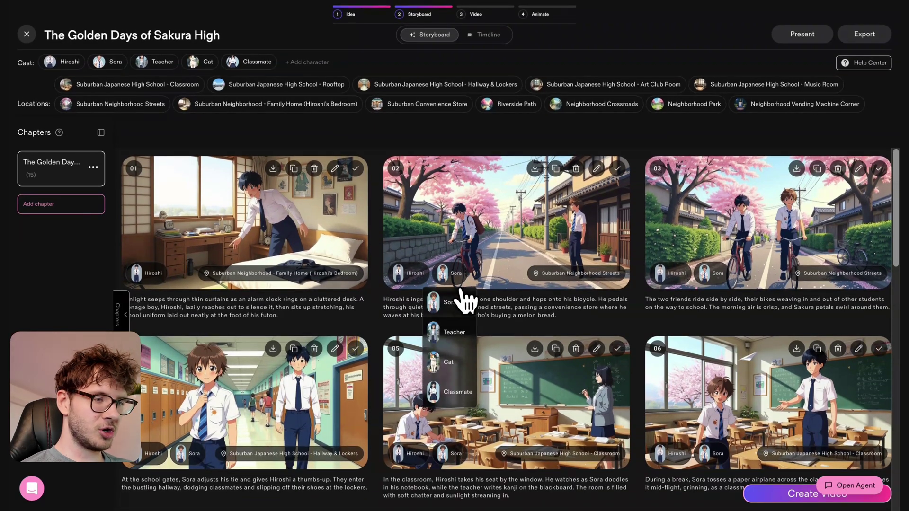
click(611, 270)
key(Escape)
scroll(554, 338, down, 2)
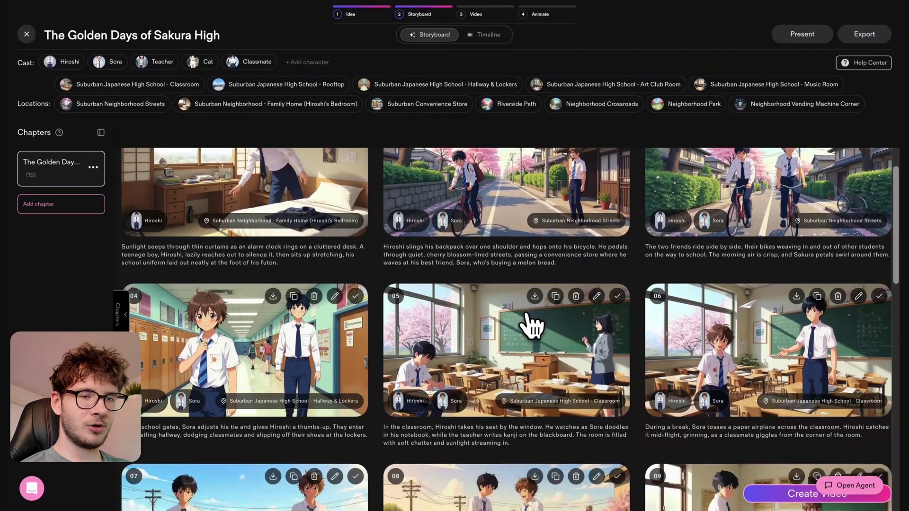
scroll(372, 327, up, 2)
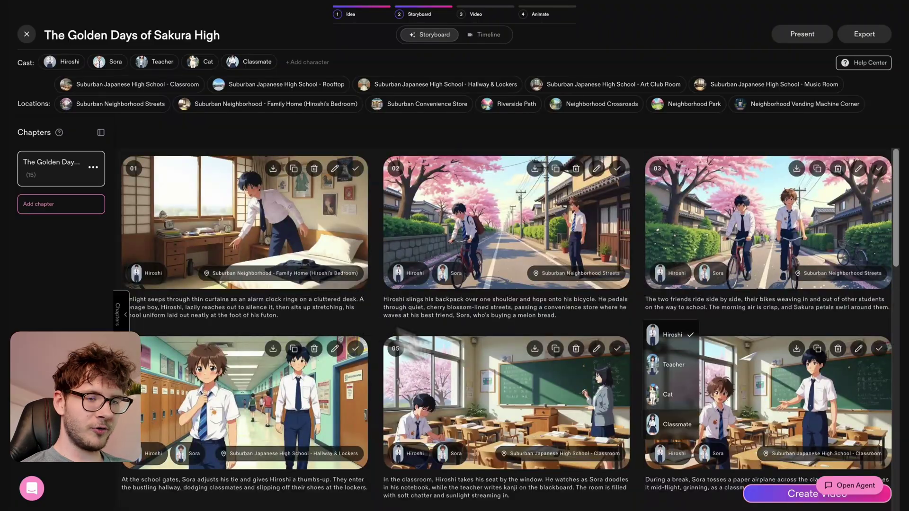
click(855, 487)
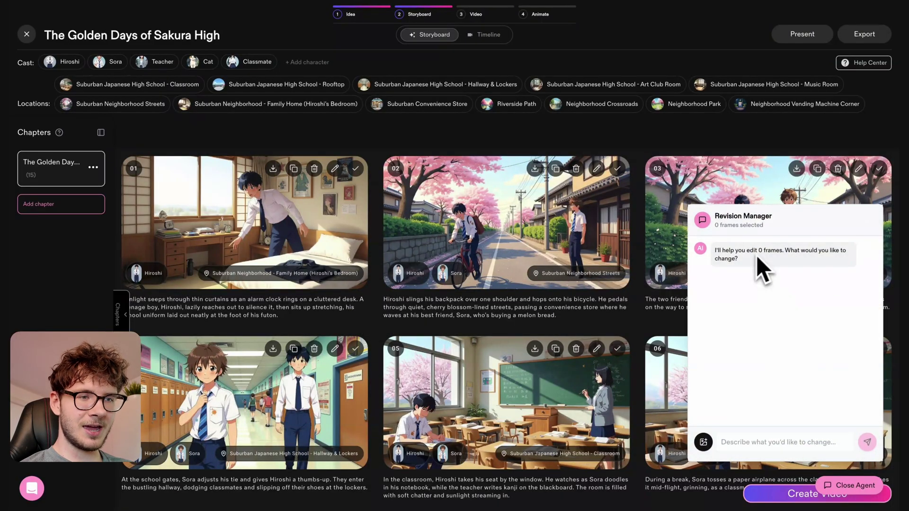
click(859, 487)
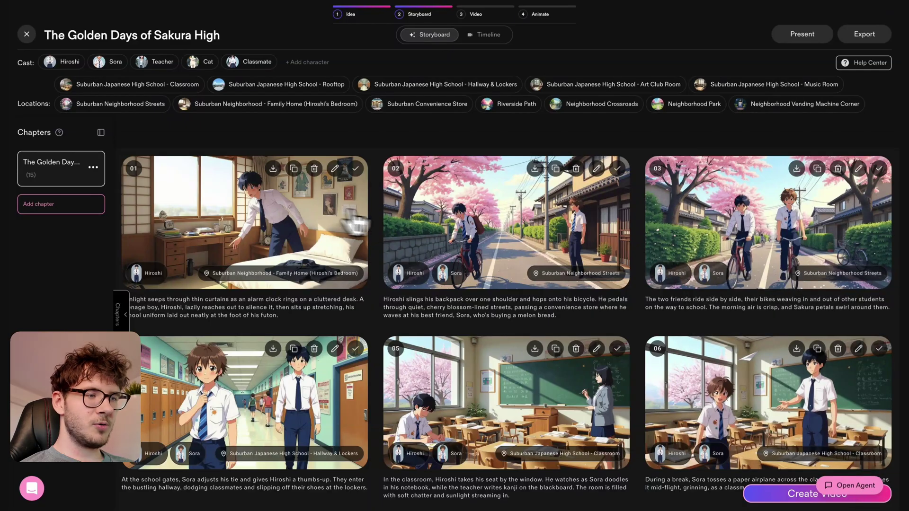
click(275, 242)
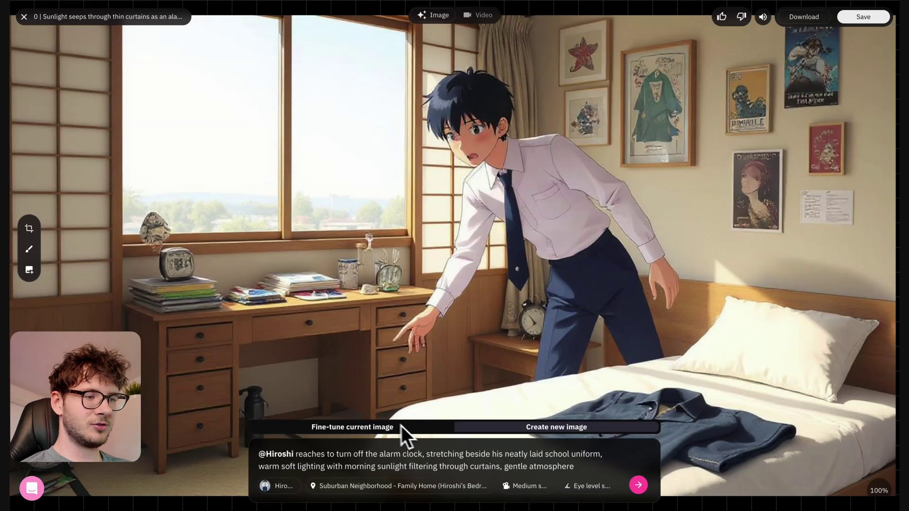
click(384, 431)
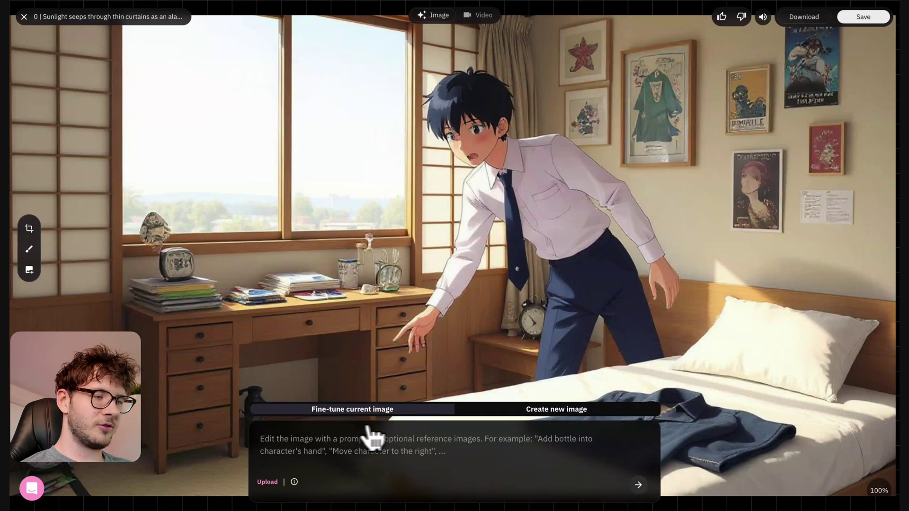
click(24, 15)
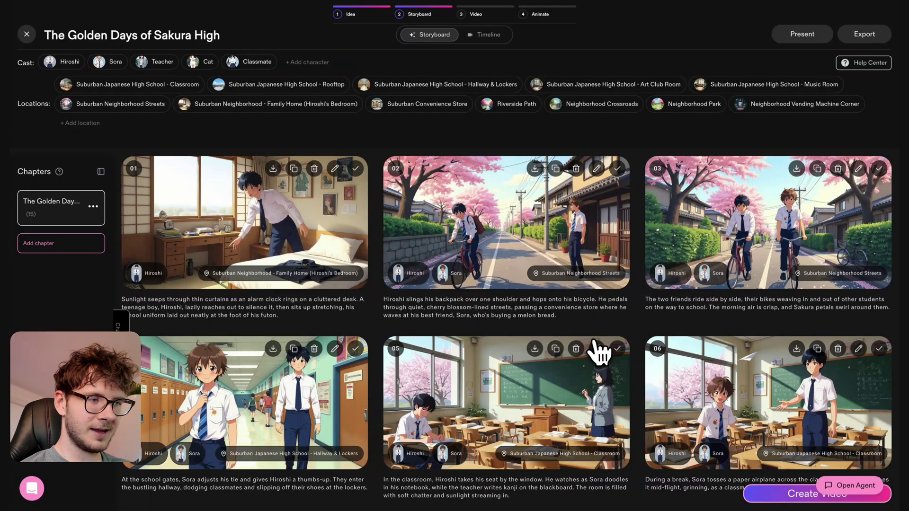
- Select frames 01, 02, 04 and 05 and ask the agent to change their location to Riverside path
click(852, 487)
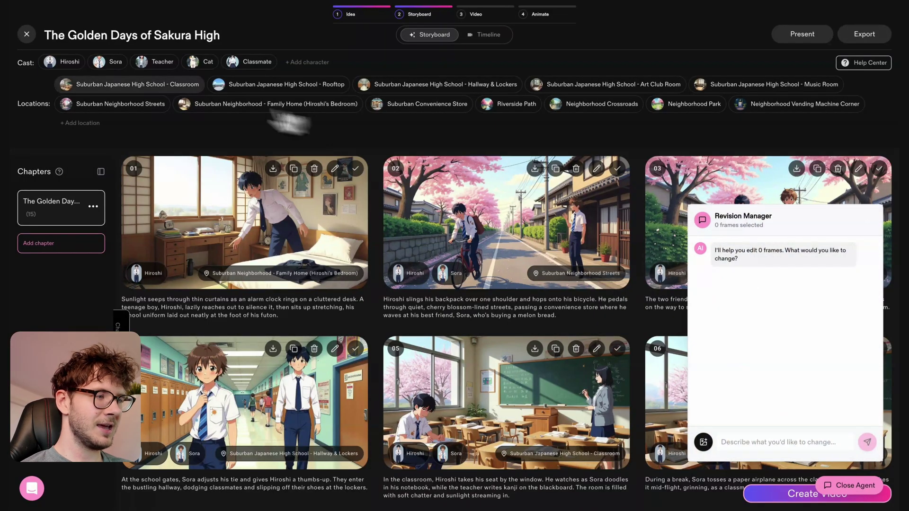
click(356, 169)
scroll(537, 225, down, 1)
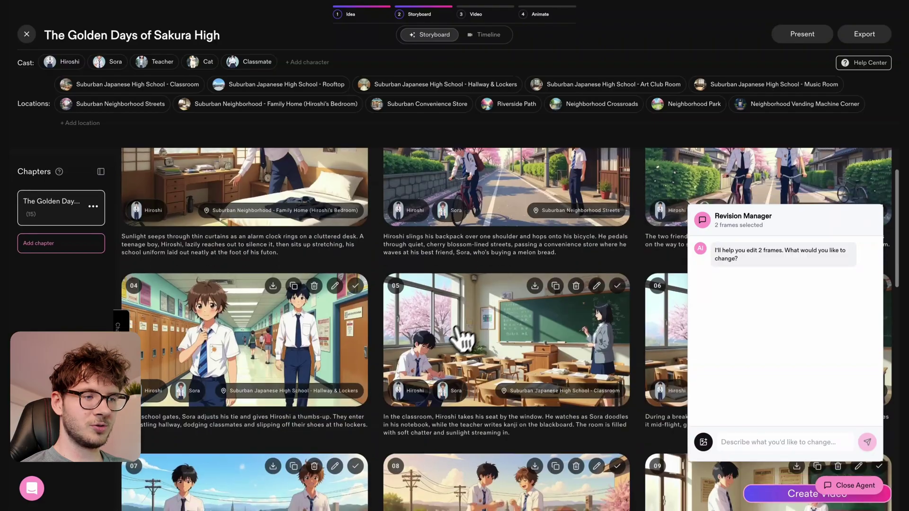
click(356, 286)
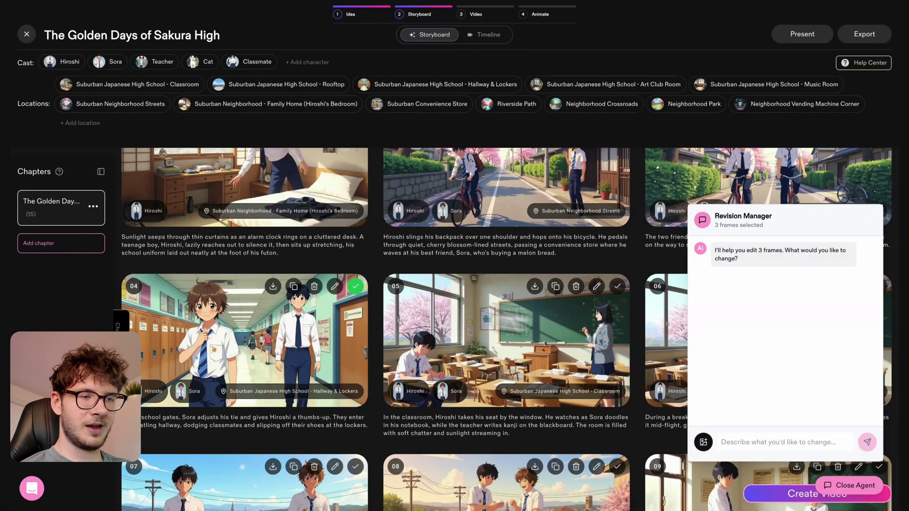
click(617, 286)
scroll(629, 389, up, 1)
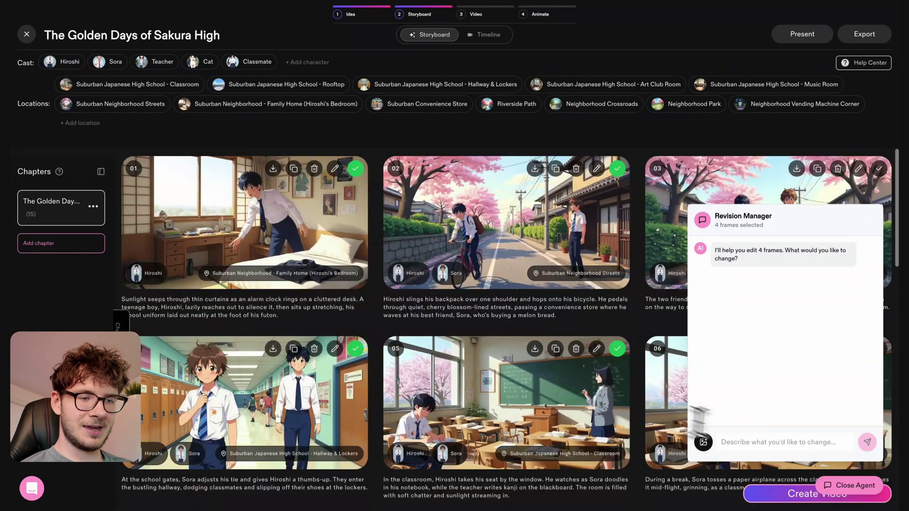
click(759, 442)
text(Change the locati)
text(on to )
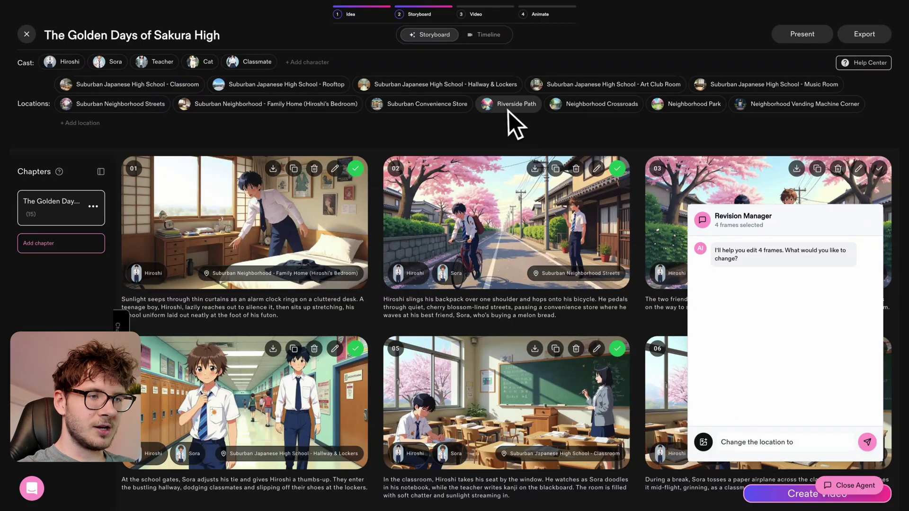
text(Riverside path)
key(Return)
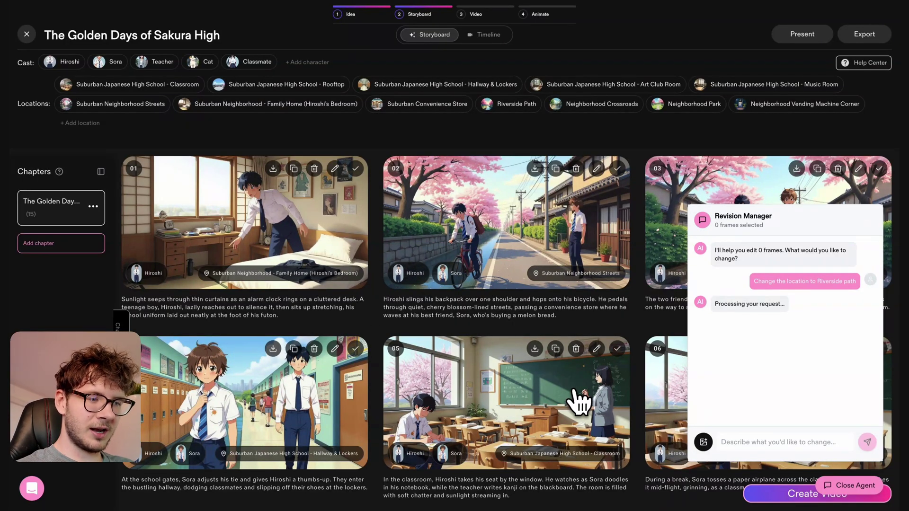
click(551, 455)
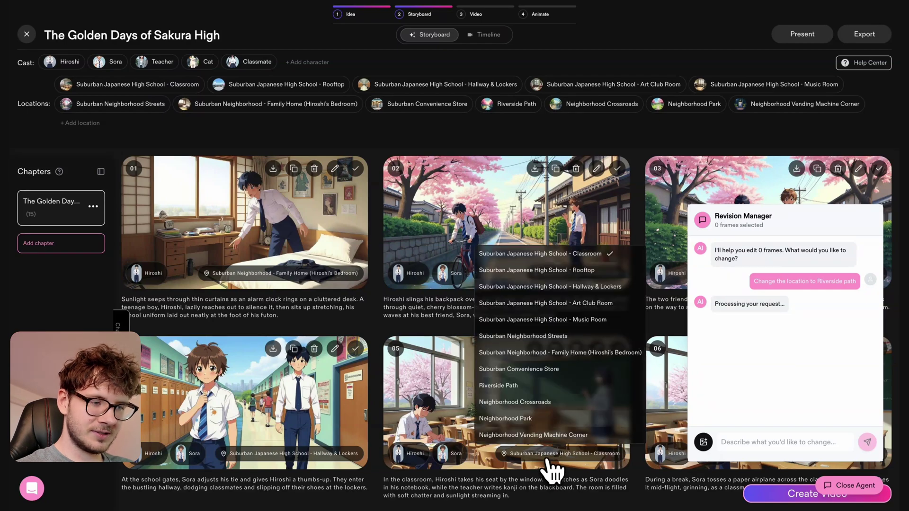
click(553, 386)
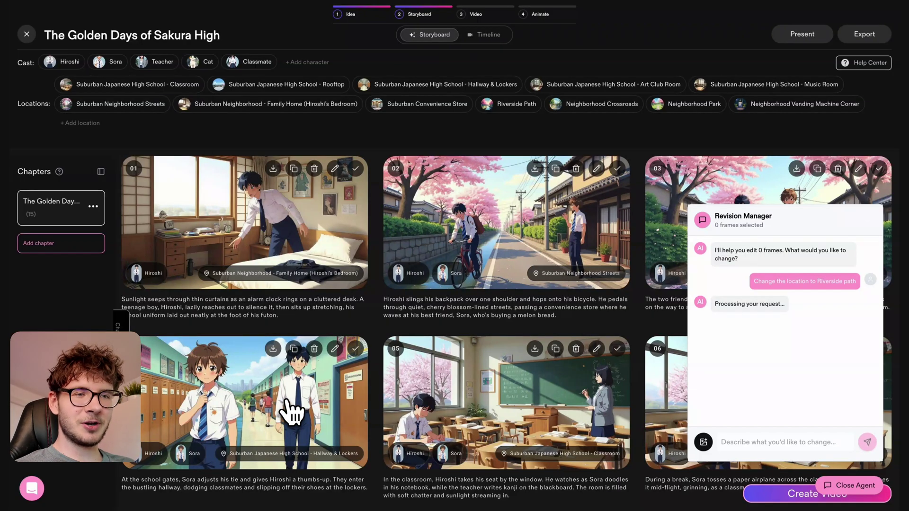
click(411, 273)
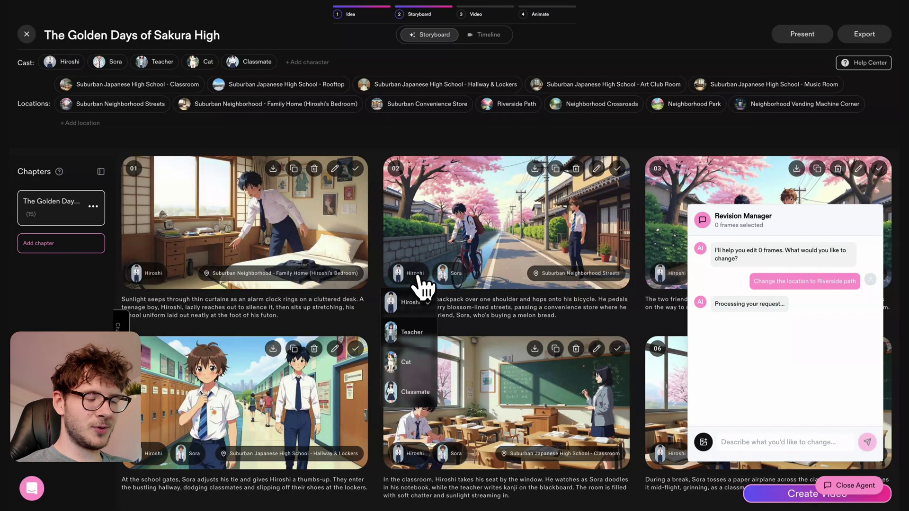
click(577, 273)
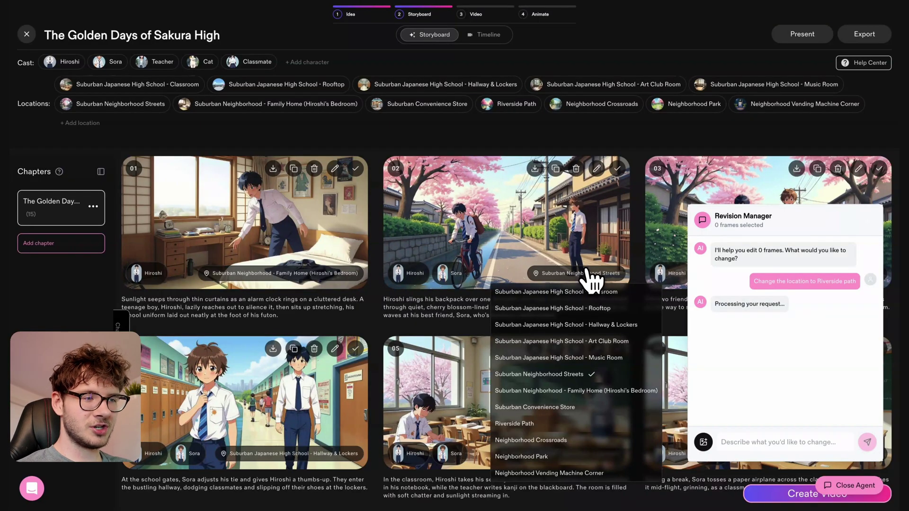
click(402, 277)
click(497, 259)
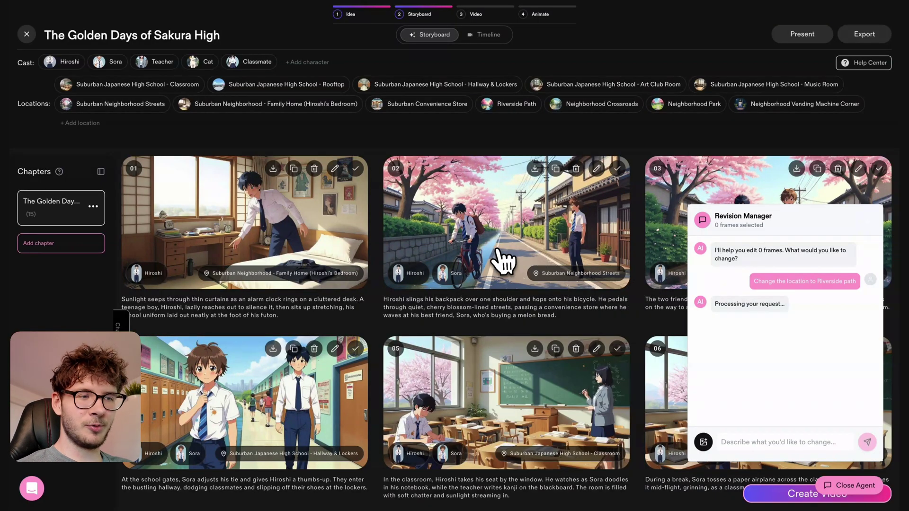
- Select frames 02, 04 and 05 and ask the agent to make them night scenes with no light
click(617, 169)
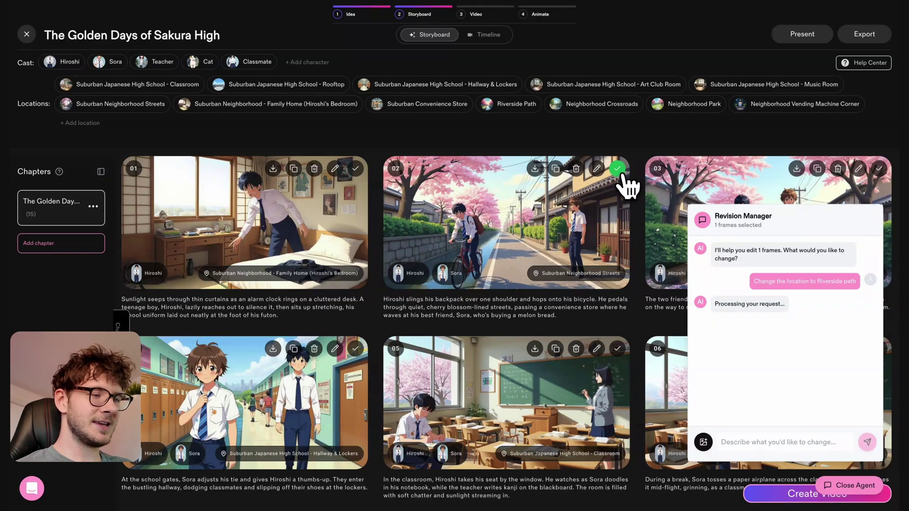
click(355, 349)
click(617, 349)
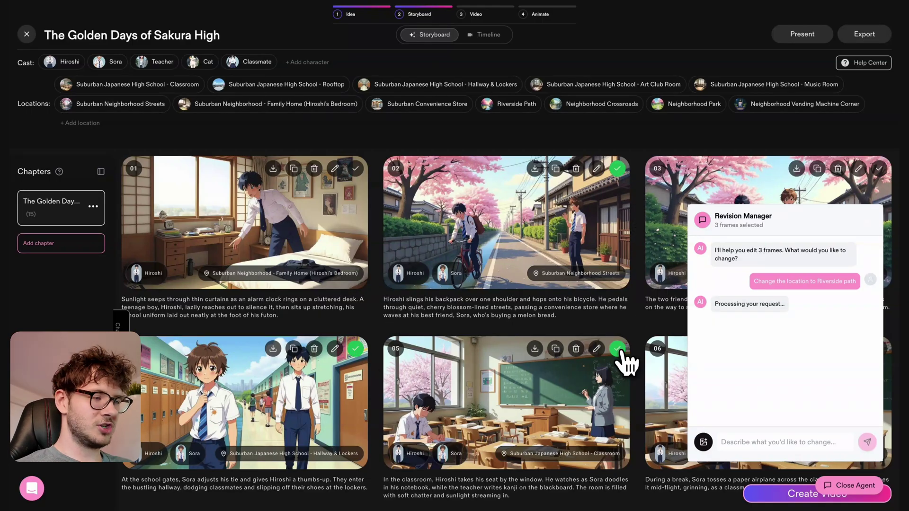
click(791, 443)
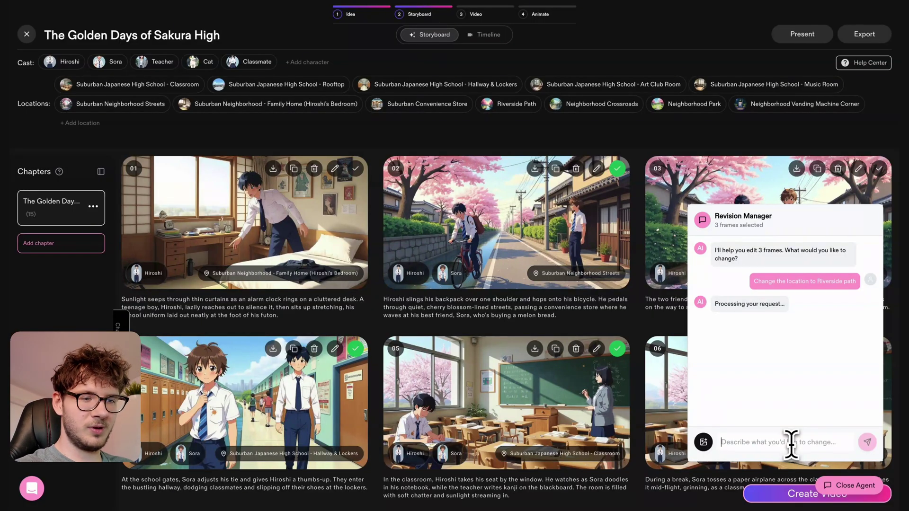
text(This picture are taken at night so make sur)
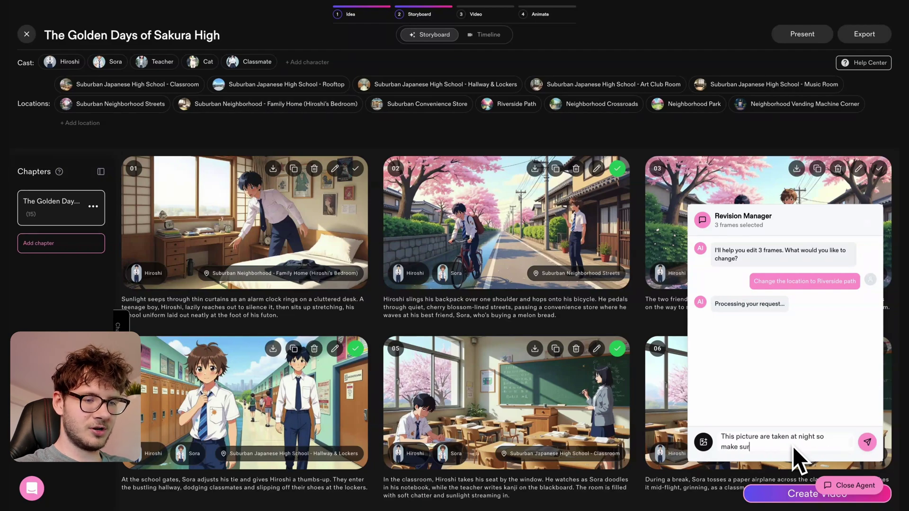
text(e there is no)
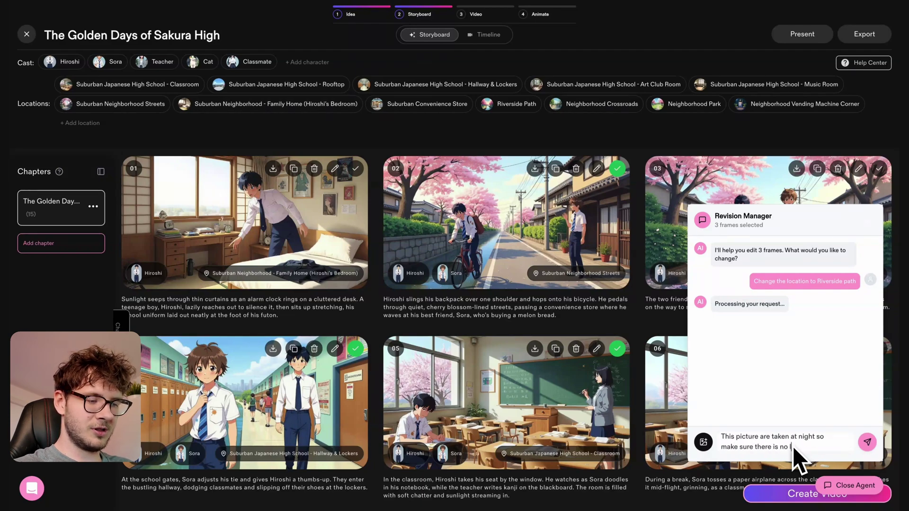
text( light)
click(866, 442)
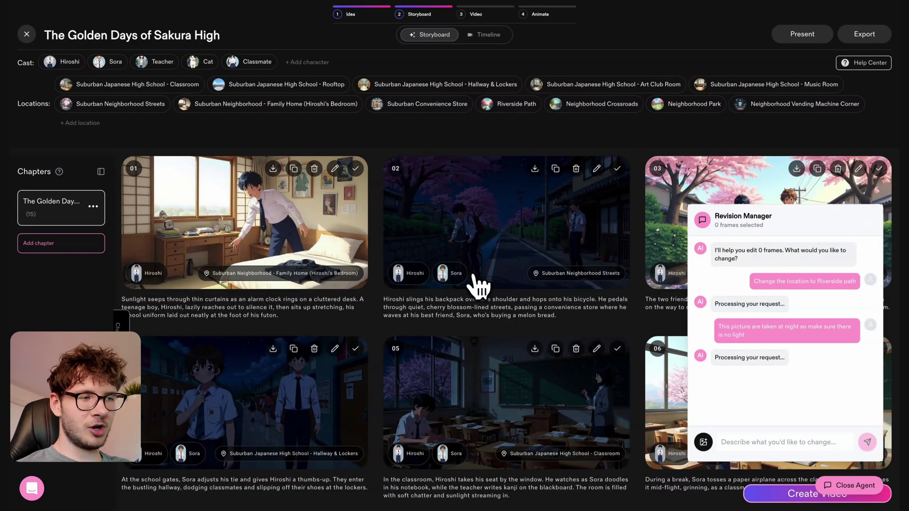
scroll(473, 293, down, 2)
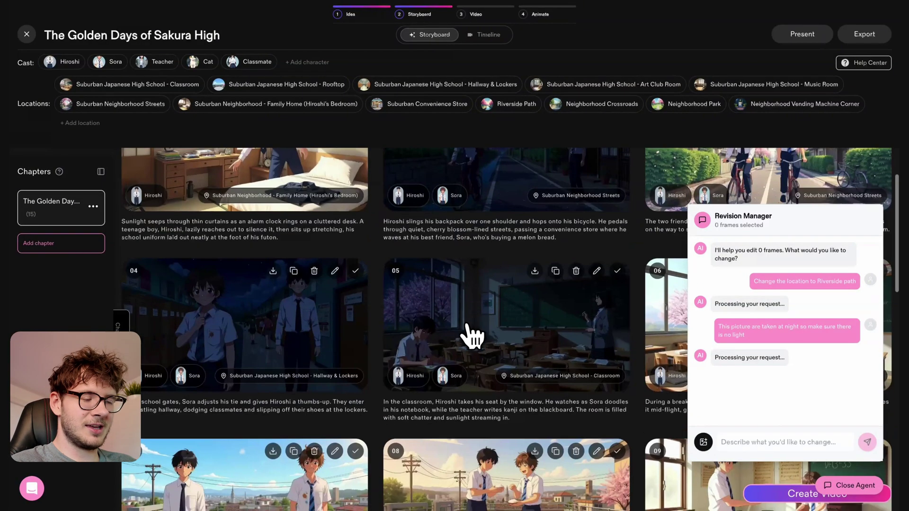
scroll(472, 336, up, 2)
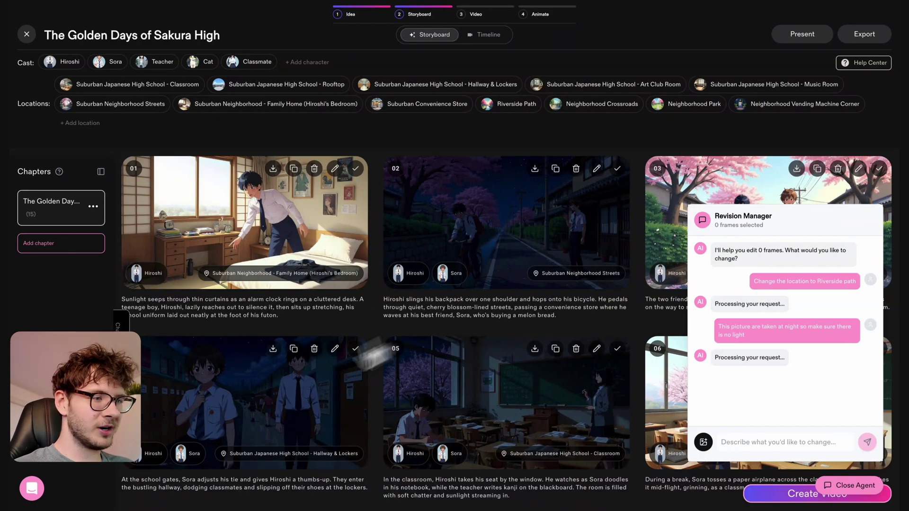
click(355, 168)
click(878, 168)
scroll(497, 359, down, 8)
scroll(495, 362, up, 8)
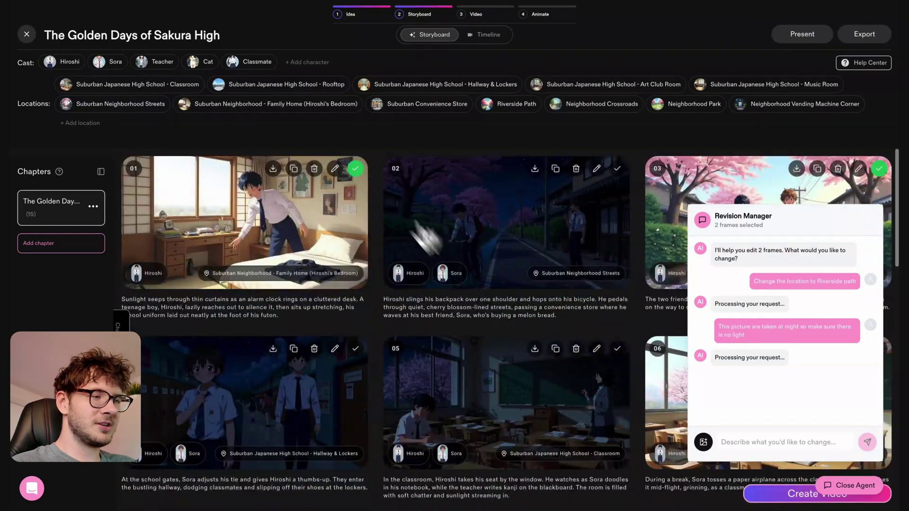
click(355, 169)
click(879, 169)
click(578, 273)
click(454, 272)
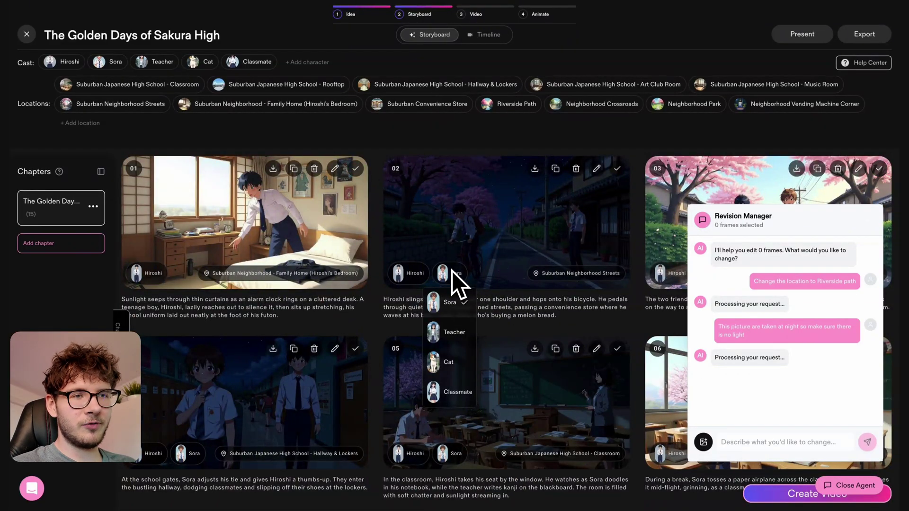